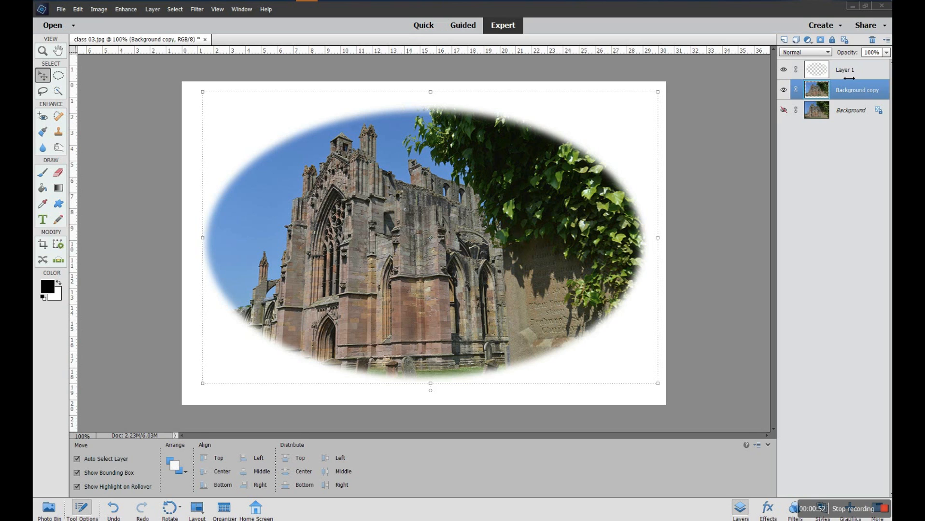
Step: Rename Layer 1 as vignette
left_click(842, 70)
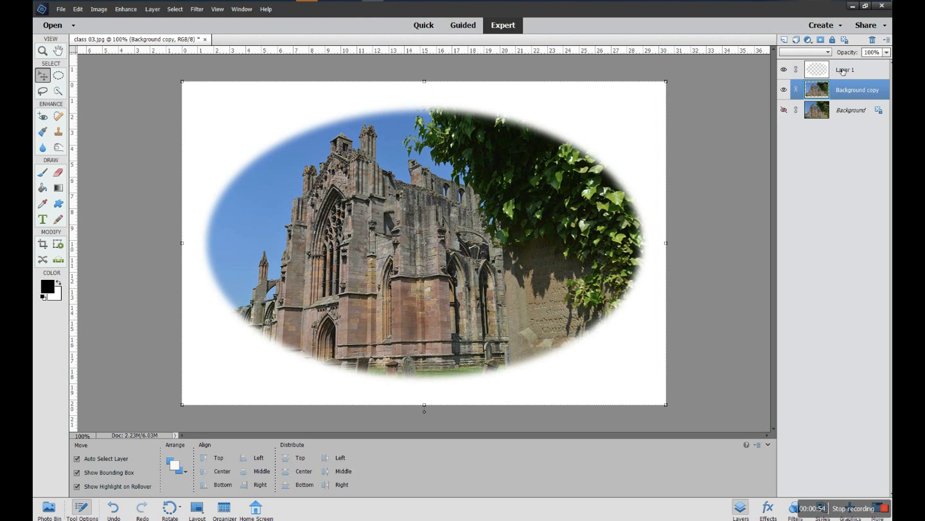
double_click(864, 72)
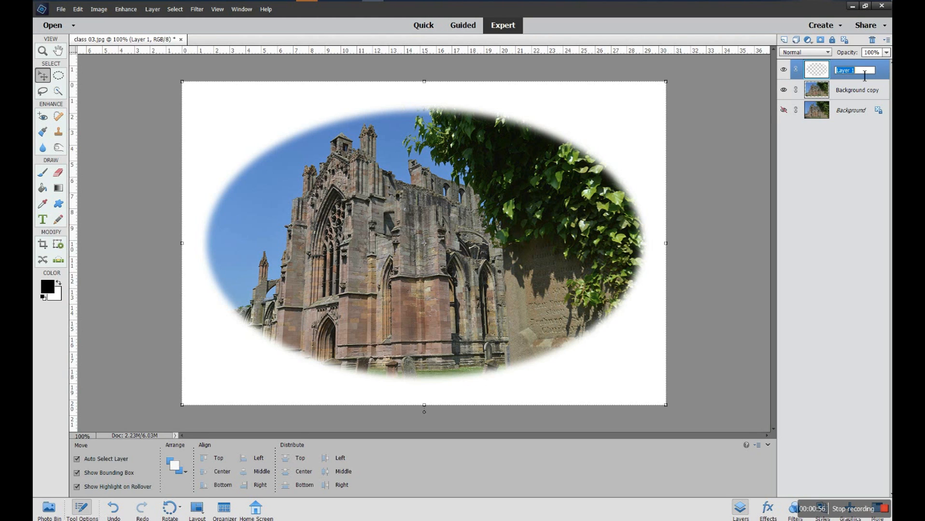
type("vige")
type("nette")
Step: Add a Gradient Map adjustment layer above the Background copy layer and open its gradient for editing, clear of the photo
left_click(859, 99)
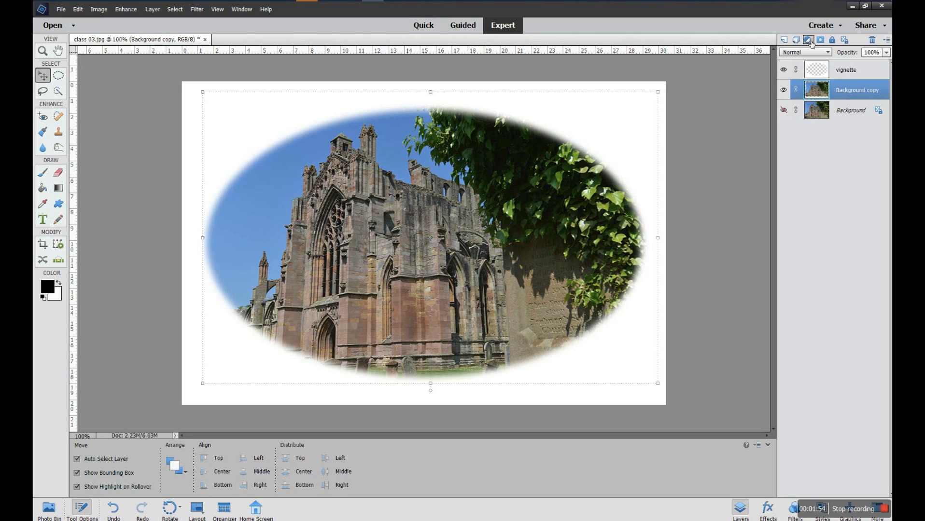
left_click(807, 41)
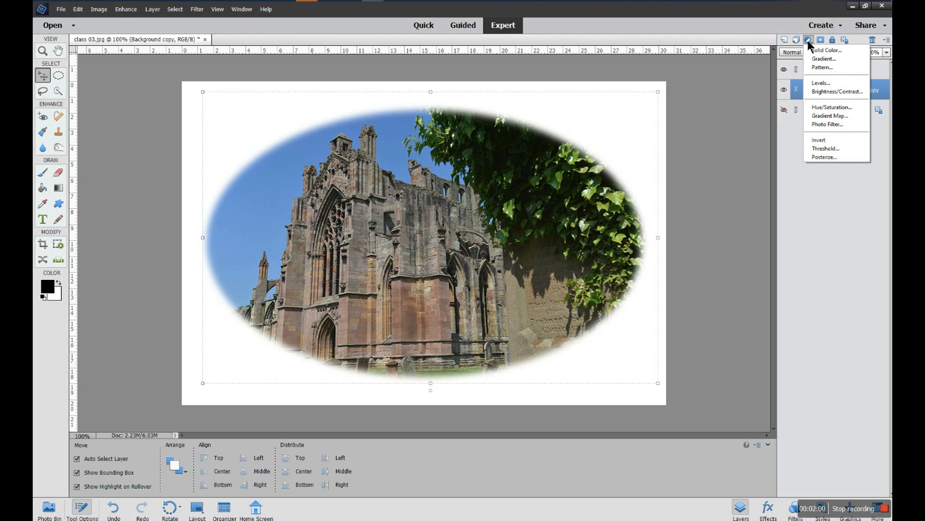
left_click(818, 116)
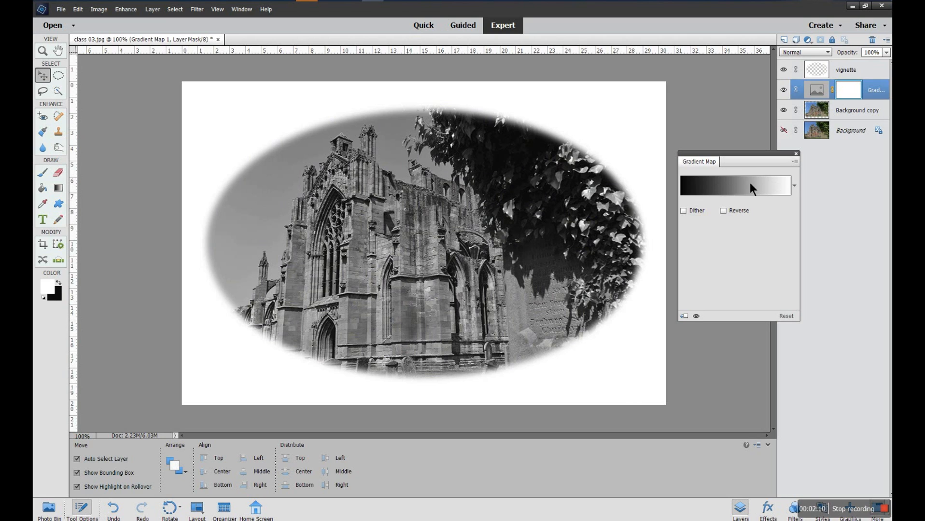
left_click(717, 191)
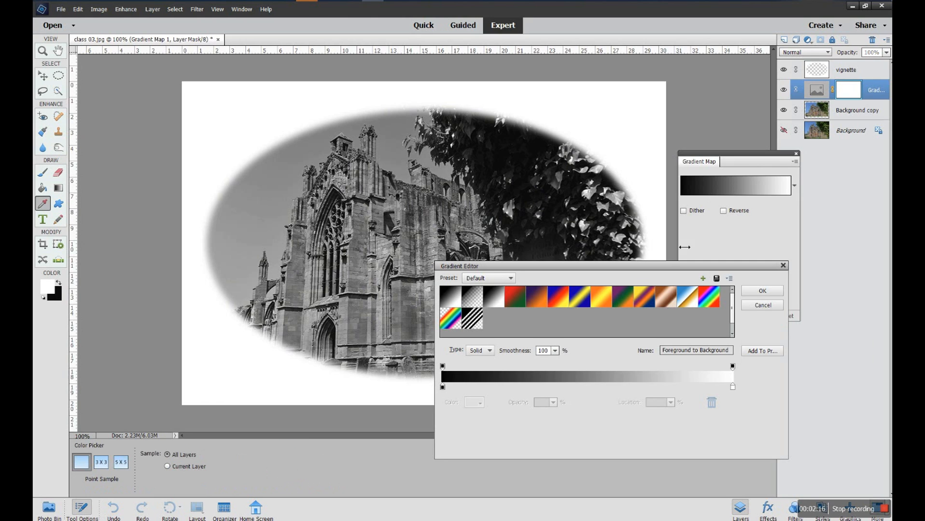
left_click_drag(663, 266, 655, 310)
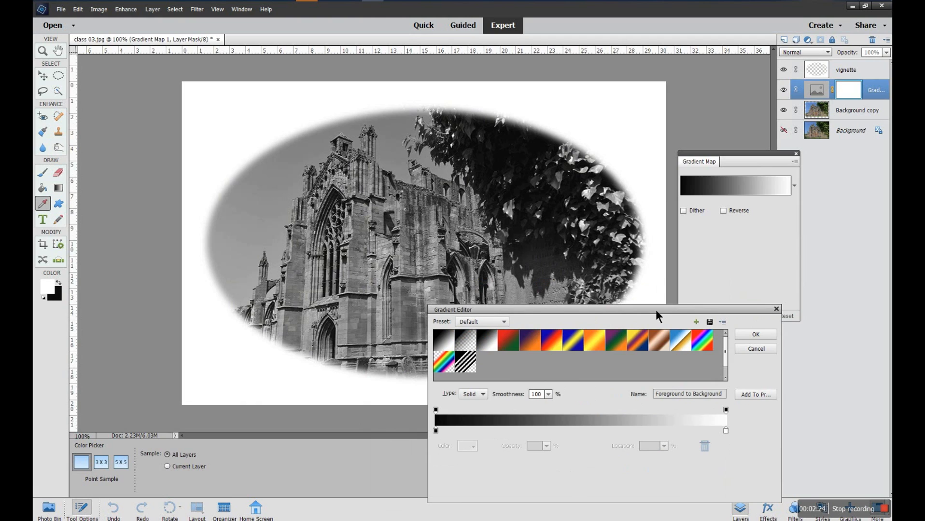
Step: Select the gradient's black and white end stops and try the colour midpoint at about 38%, 49% and 54%
left_click(436, 432)
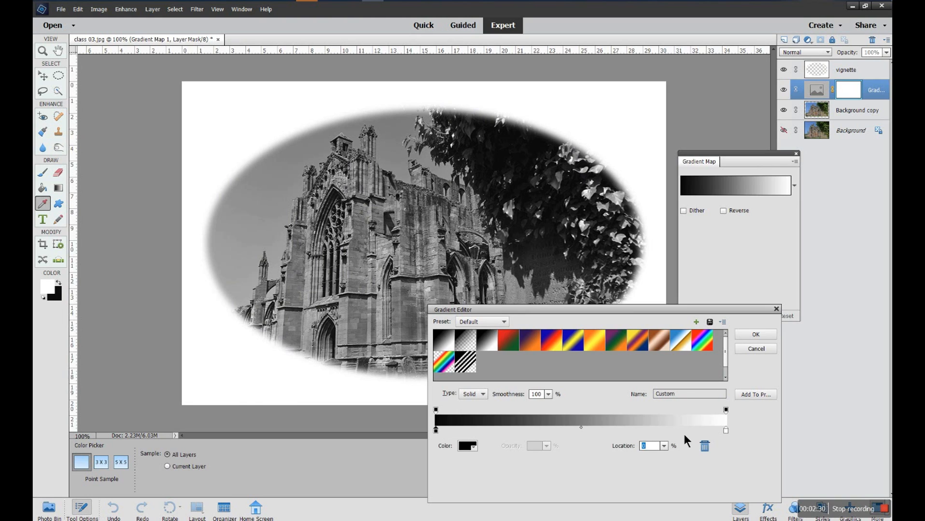
left_click(725, 430)
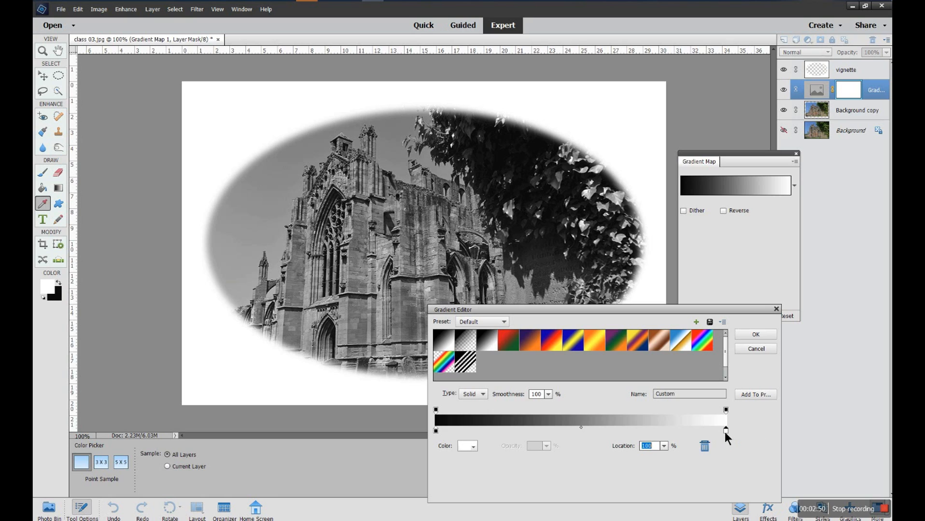
mouse_move(725, 433)
left_mouse_down()
mouse_move(658, 434)
mouse_move(729, 431)
left_mouse_up()
left_click(436, 431)
mouse_move(436, 433)
left_mouse_down()
mouse_move(478, 434)
mouse_move(433, 434)
left_mouse_up()
left_click_drag(581, 428, 552, 429)
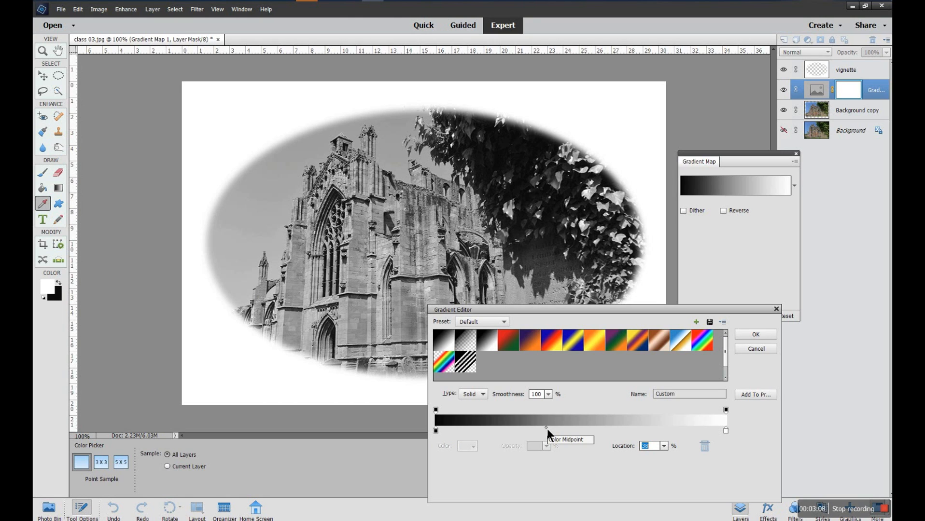
left_click_drag(553, 428, 580, 429)
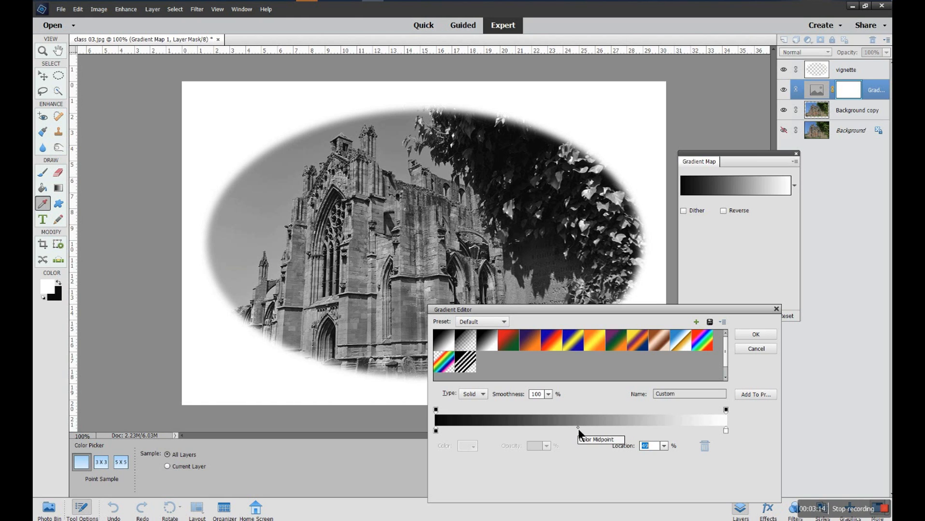
left_click_drag(577, 426, 593, 428)
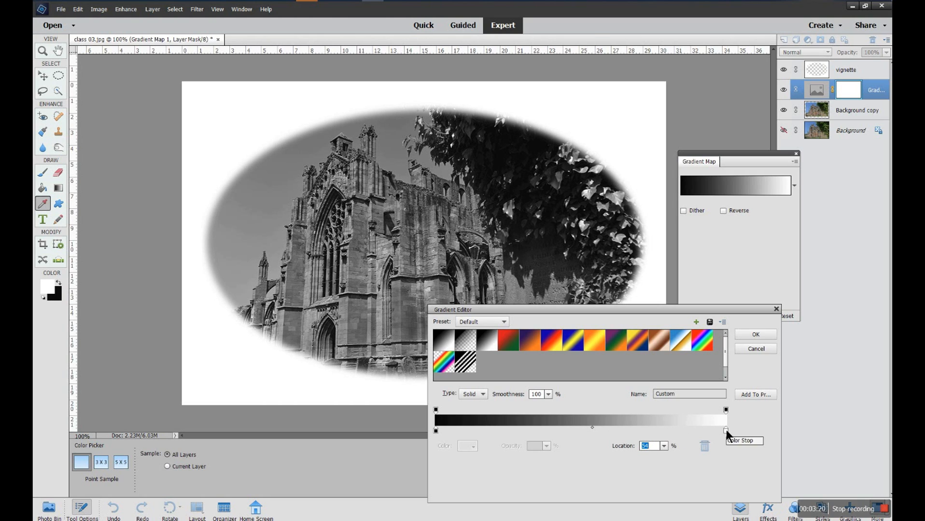
Step: Move the gradient's white colour stop to 84% and its colour midpoint to about 62%, and accept the gradient
left_click_drag(725, 430, 679, 432)
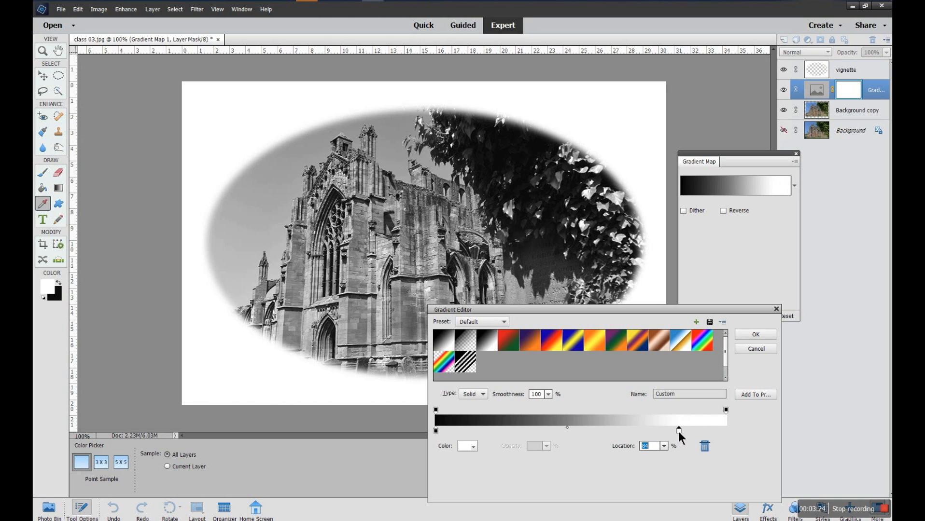
left_click(567, 428)
left_click_drag(567, 427, 598, 430)
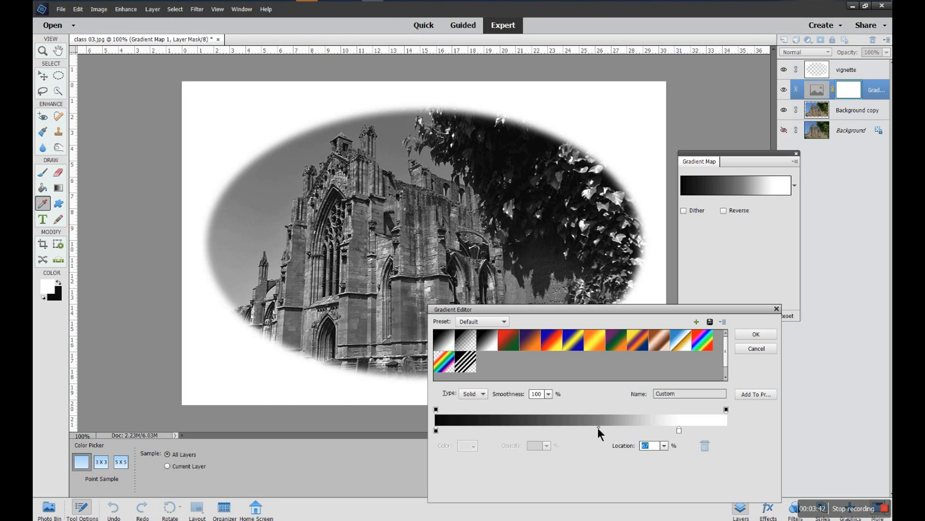
left_click_drag(599, 429, 587, 427)
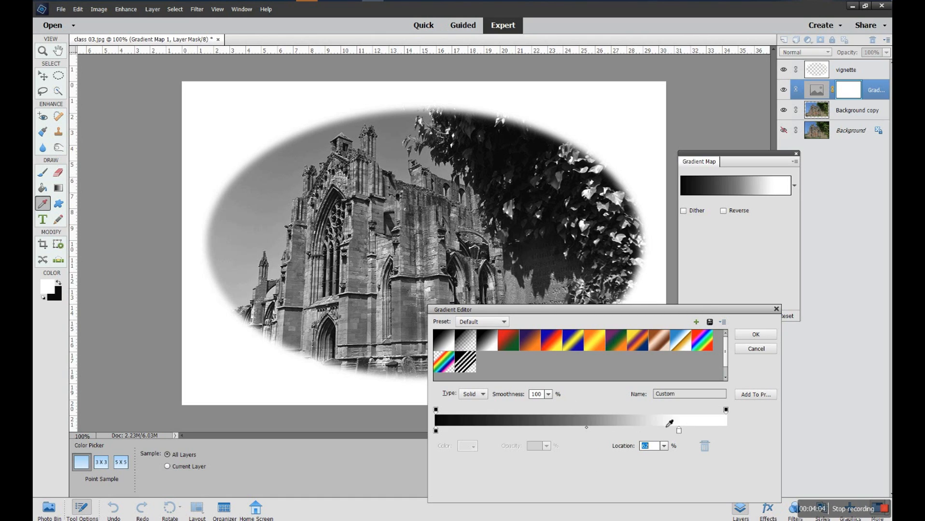
left_click(745, 336)
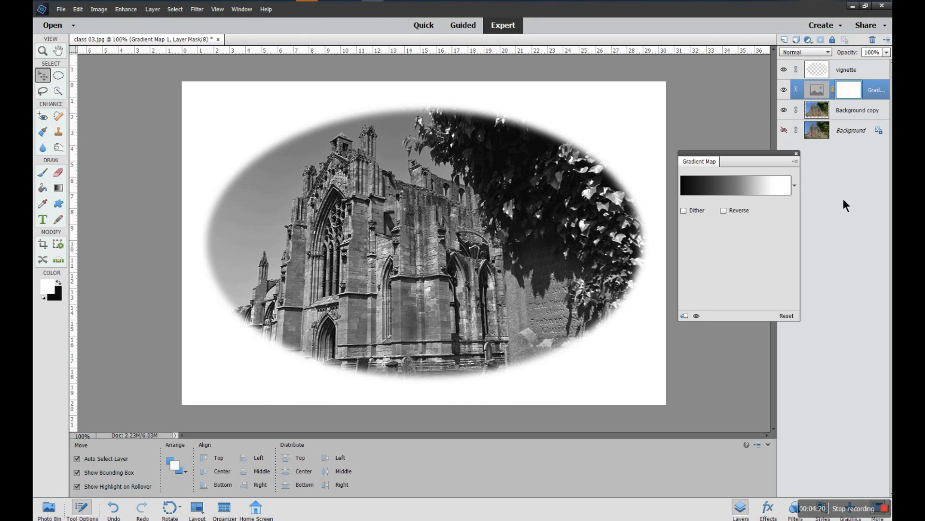
Step: Add a Photo Filter adjustment layer above the gradient map and try the Cooling Filter (82) preset
left_click(808, 40)
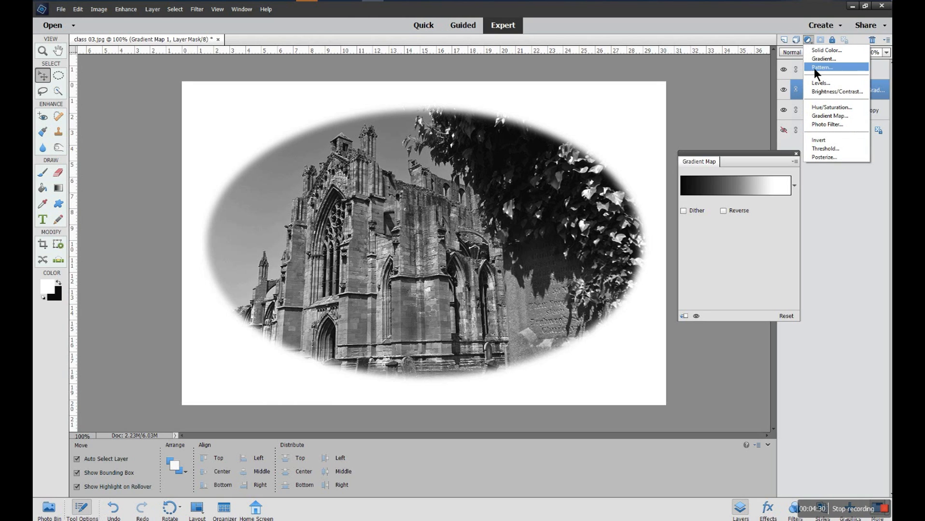
left_click(823, 124)
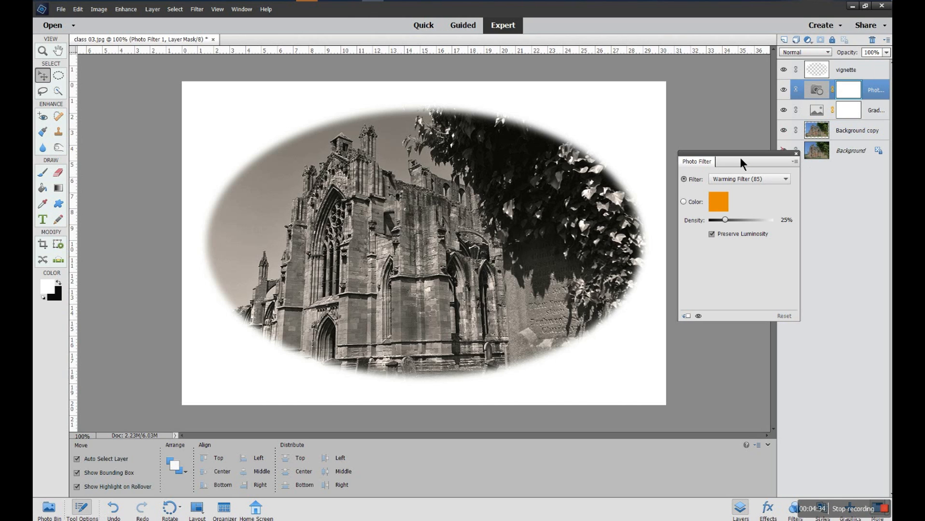
left_click_drag(742, 152, 714, 176)
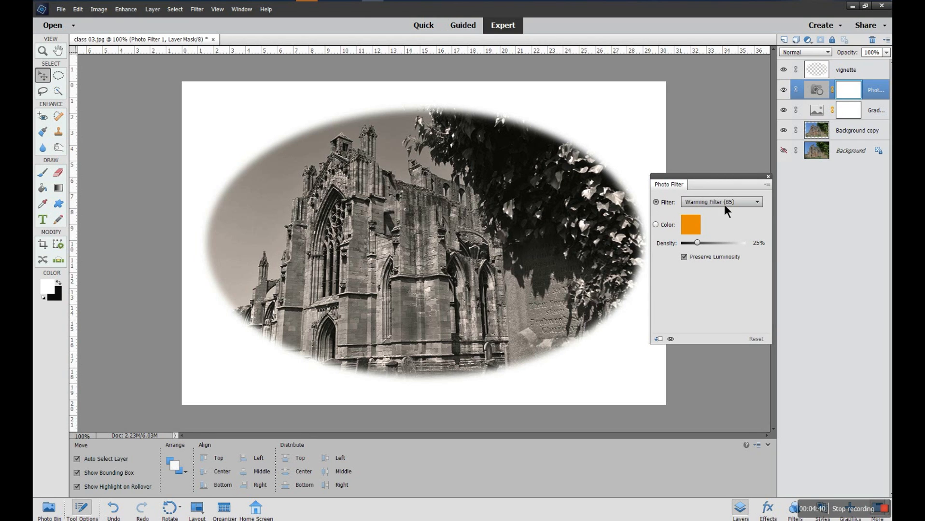
left_click(756, 202)
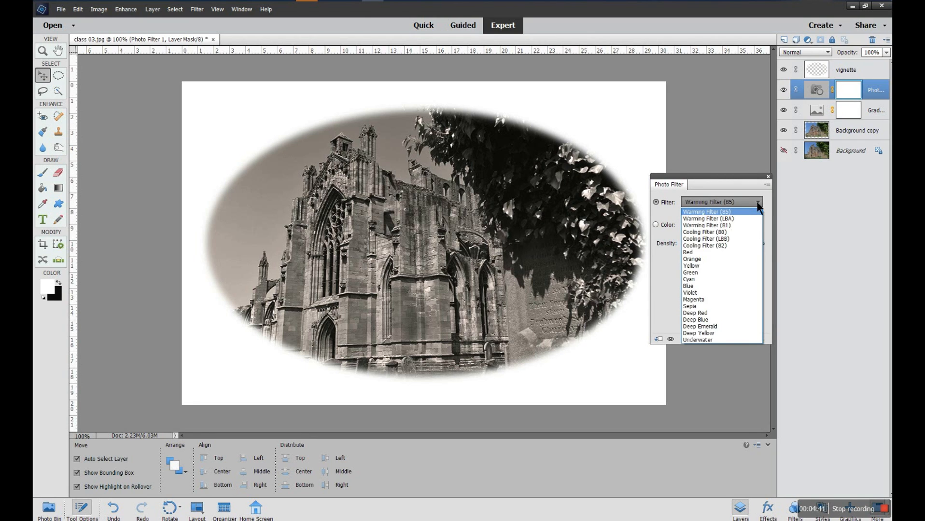
left_click(707, 245)
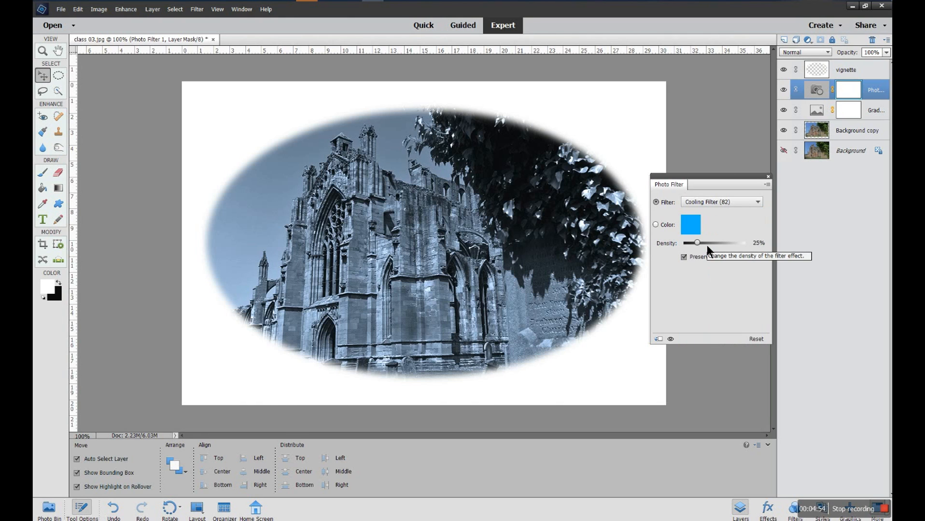
Step: Try the Warming Filter (81) preset on the photo filter layer with a density of 37%
left_click(751, 202)
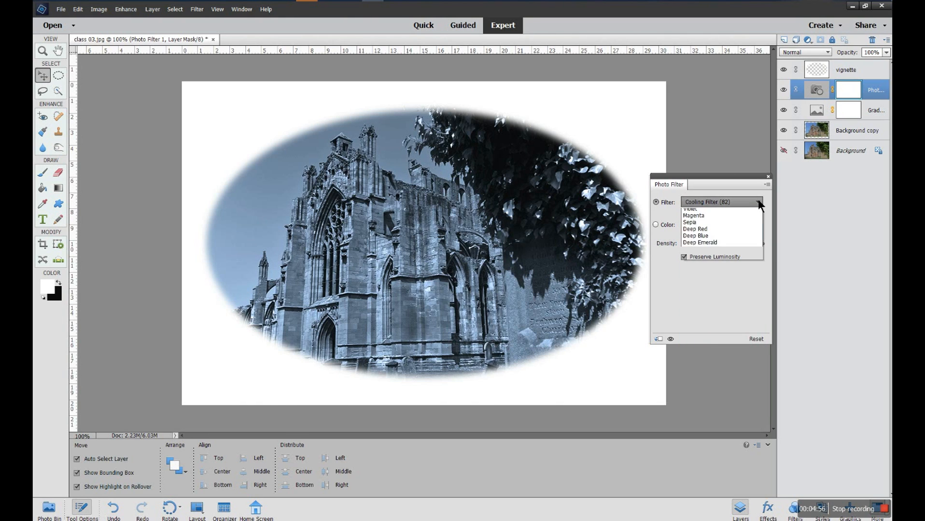
left_click(712, 224)
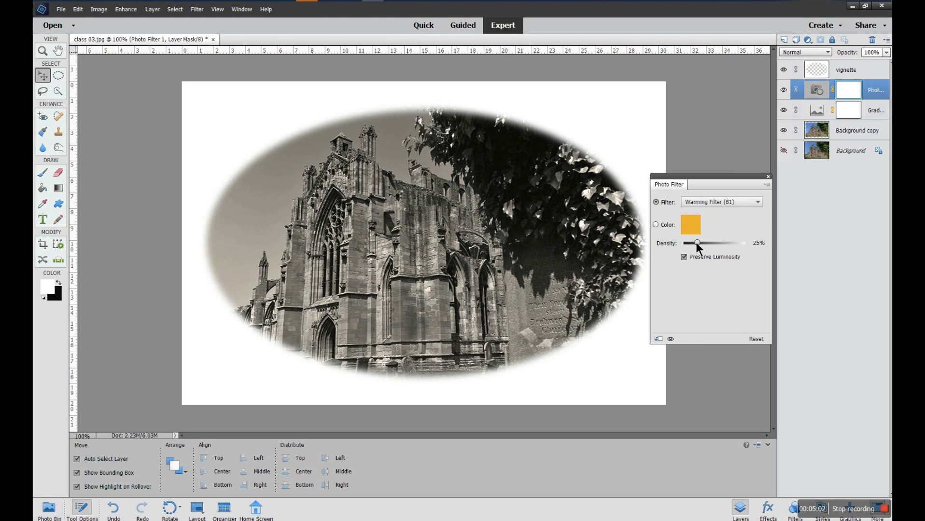
mouse_move(710, 242)
left_mouse_down()
mouse_move(732, 243)
mouse_move(692, 241)
mouse_move(715, 242)
mouse_move(705, 242)
left_mouse_up()
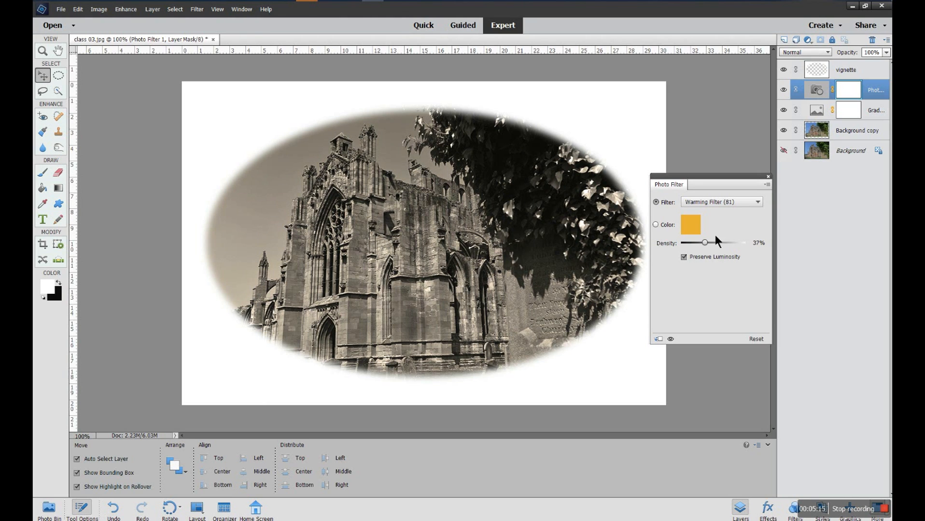
Step: Try the Sepia preset on the photo filter layer at several densities, ending at 36%
left_click(756, 202)
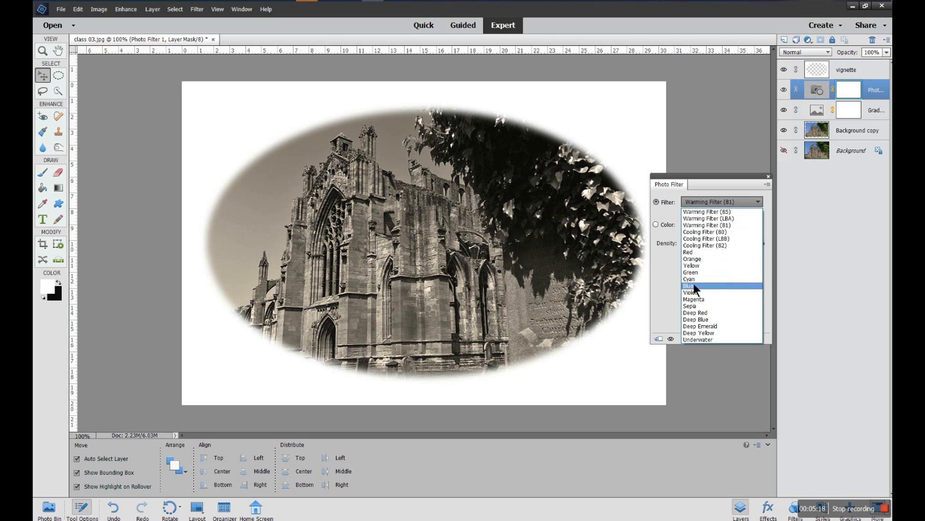
left_click(695, 306)
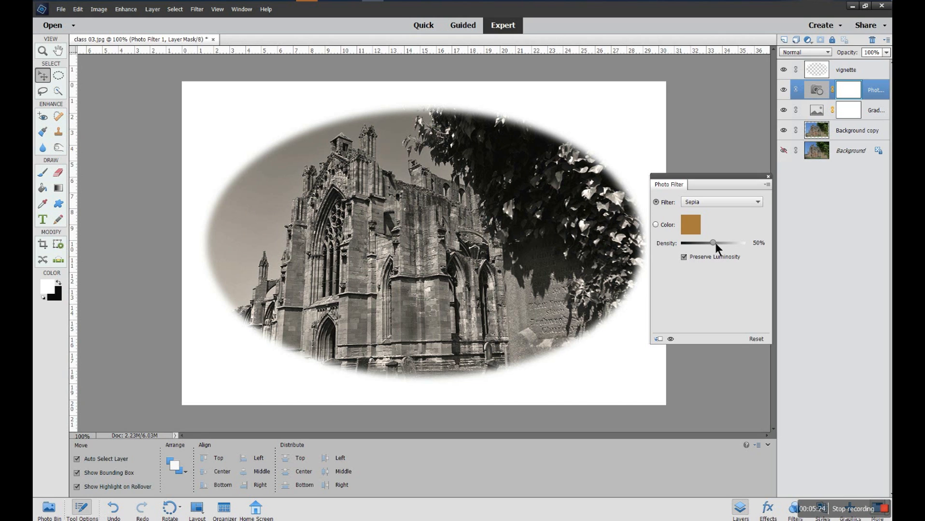
left_click_drag(722, 243, 725, 243)
left_click_drag(732, 243, 702, 242)
Step: Try the Cooling Filter (LBB) preset on the photo filter layer and lower the density to 29%
left_click(756, 202)
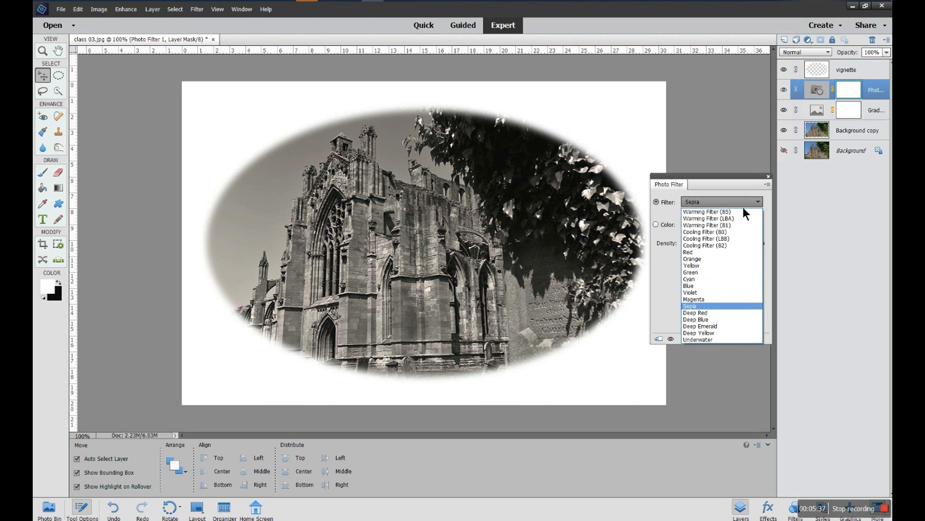
left_click(713, 239)
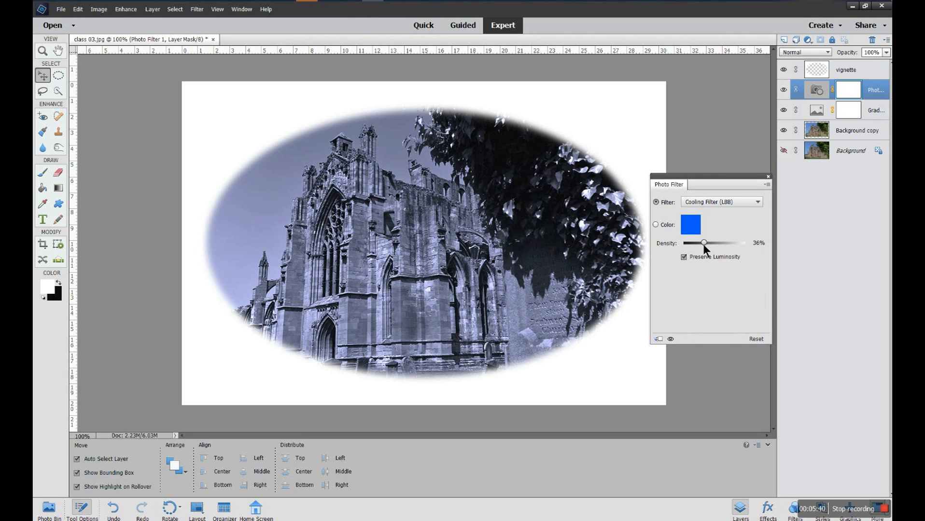
left_click_drag(701, 242, 699, 242)
left_click_drag(698, 243, 695, 243)
Step: Try the Deep Emerald preset on the photo filter layer
left_click(757, 201)
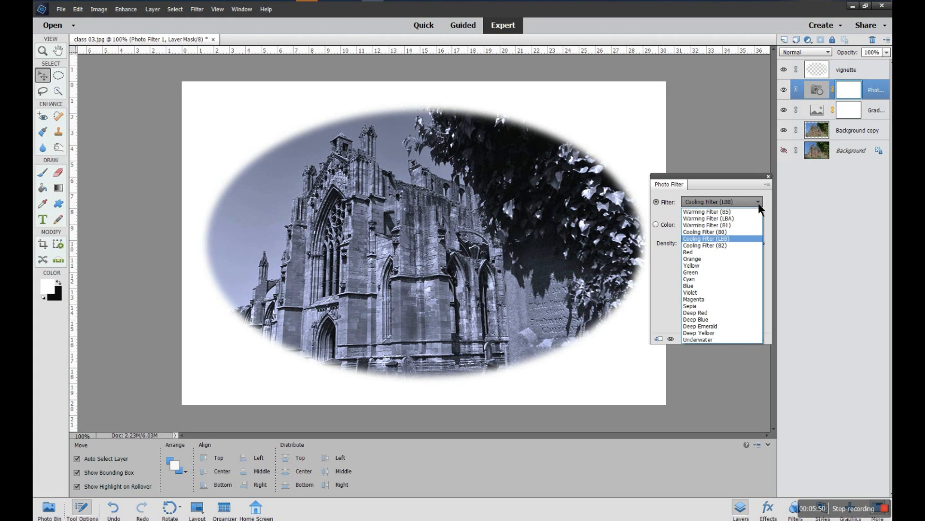
left_click(697, 327)
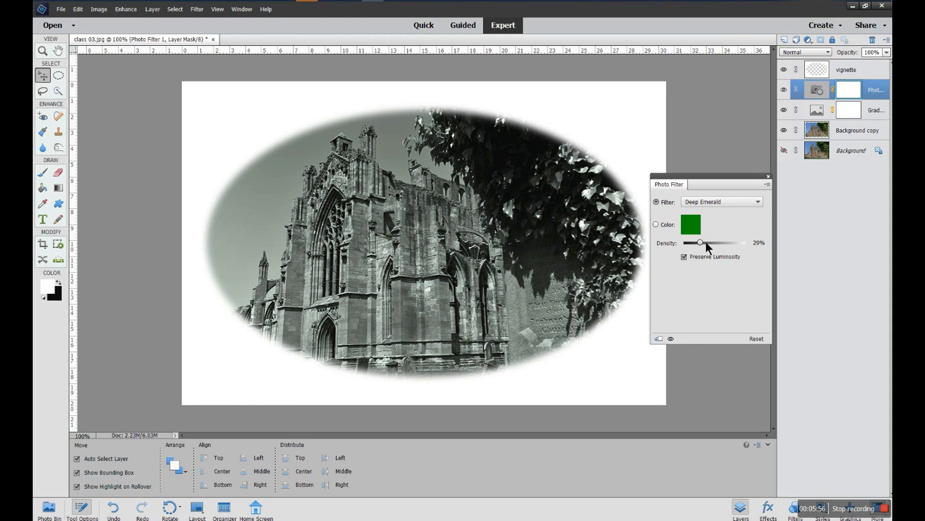
left_click(759, 202)
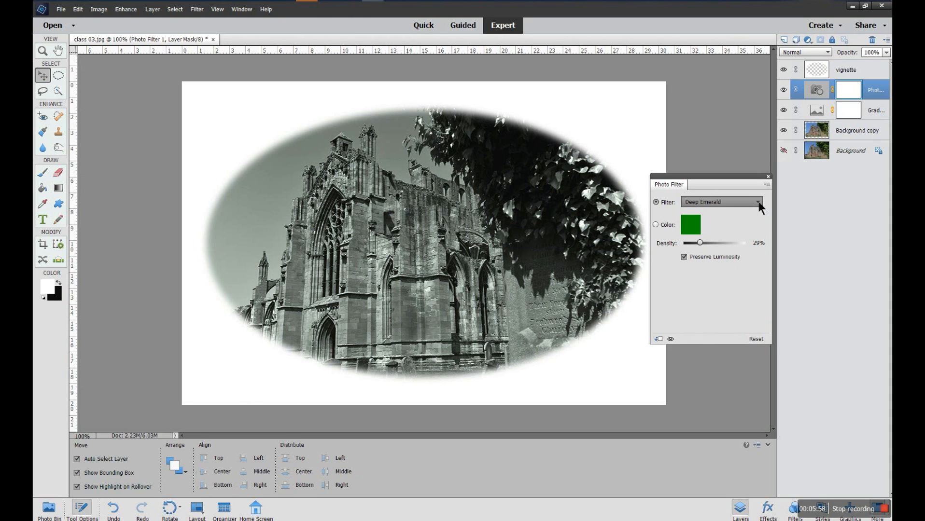
left_click(760, 207)
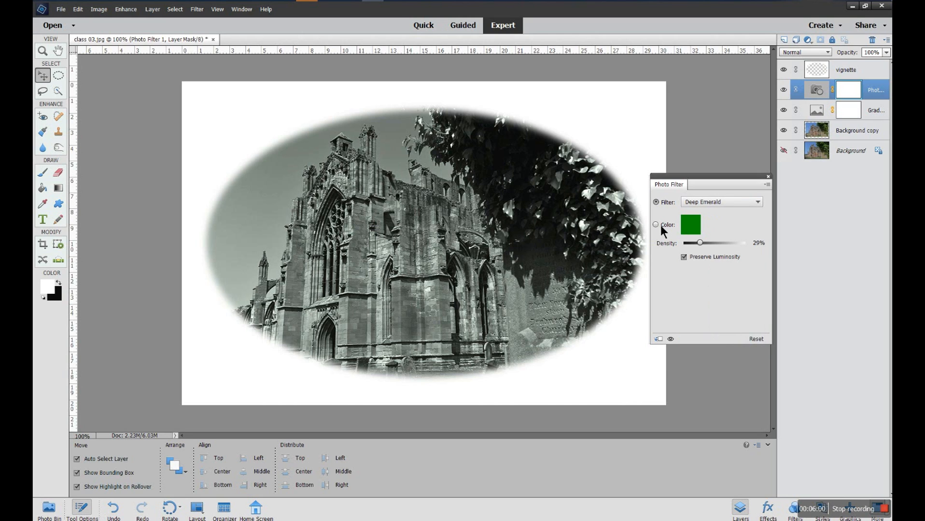
Step: Set a custom pink photo filter colour, e92481, and reduce its density to 28%
left_click(691, 226)
left_click_drag(336, 192, 505, 278)
left_click_drag(498, 379, 498, 323)
left_click(469, 325)
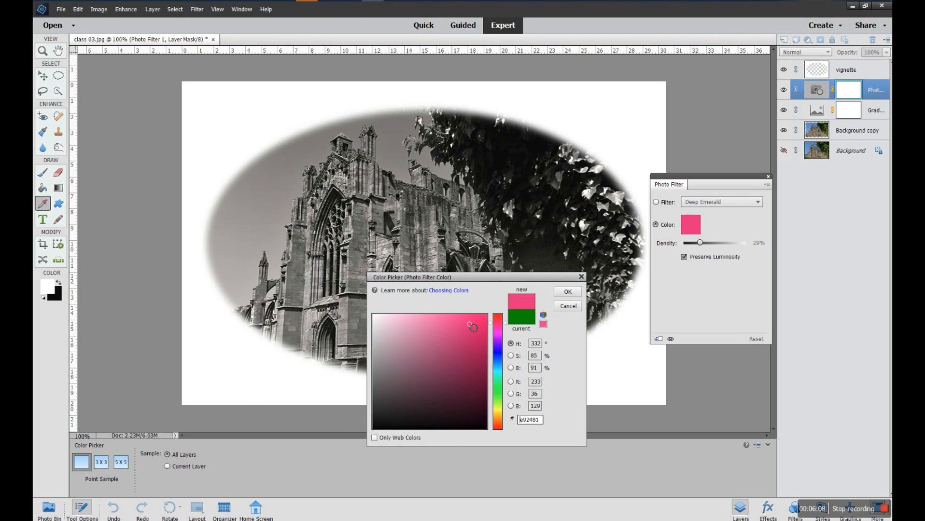
left_click(568, 292)
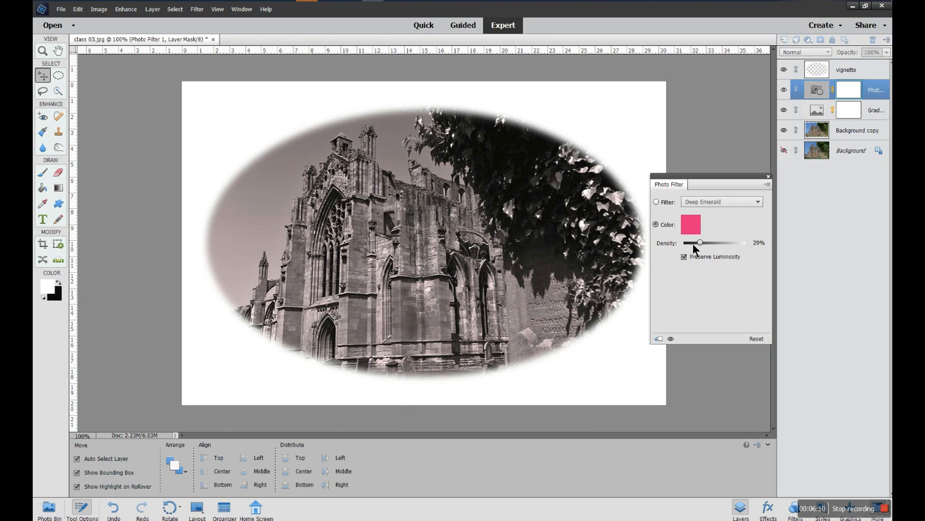
mouse_move(698, 242)
left_mouse_down()
mouse_move(720, 243)
mouse_move(698, 245)
left_mouse_up()
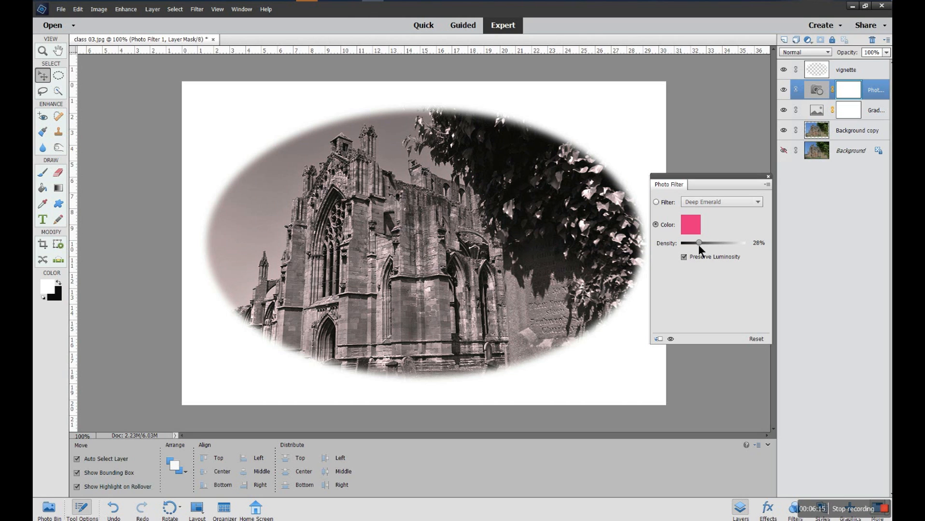
Step: Switch the photo filter from the custom colour back to presets and try Cooling Filter (82)
left_click(657, 202)
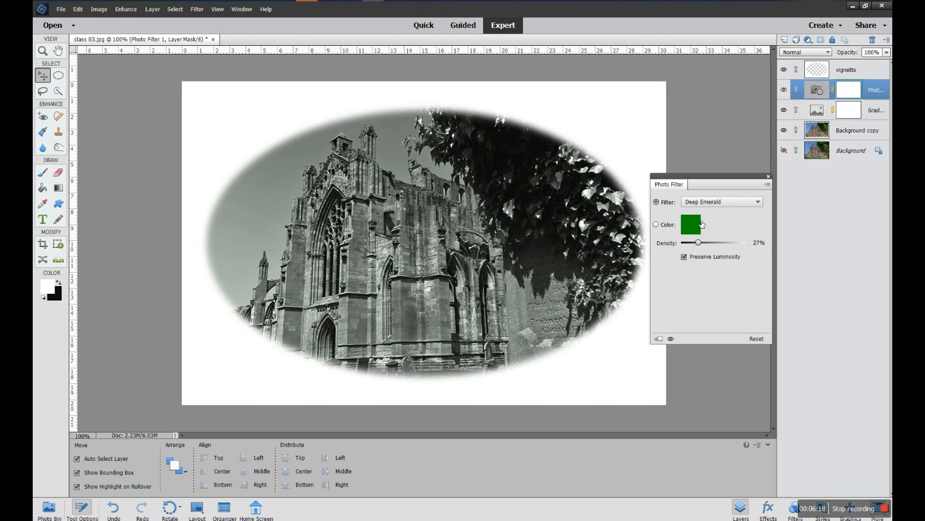
left_click(757, 202)
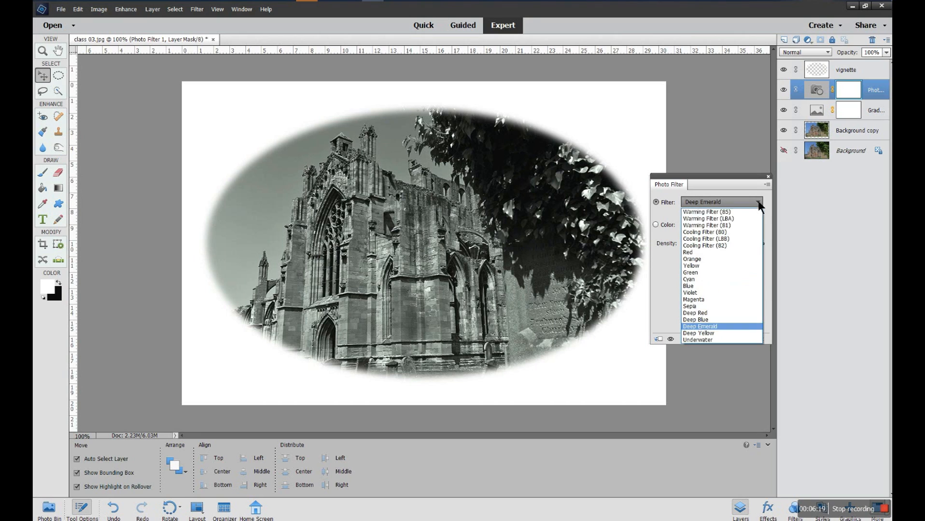
left_click(704, 246)
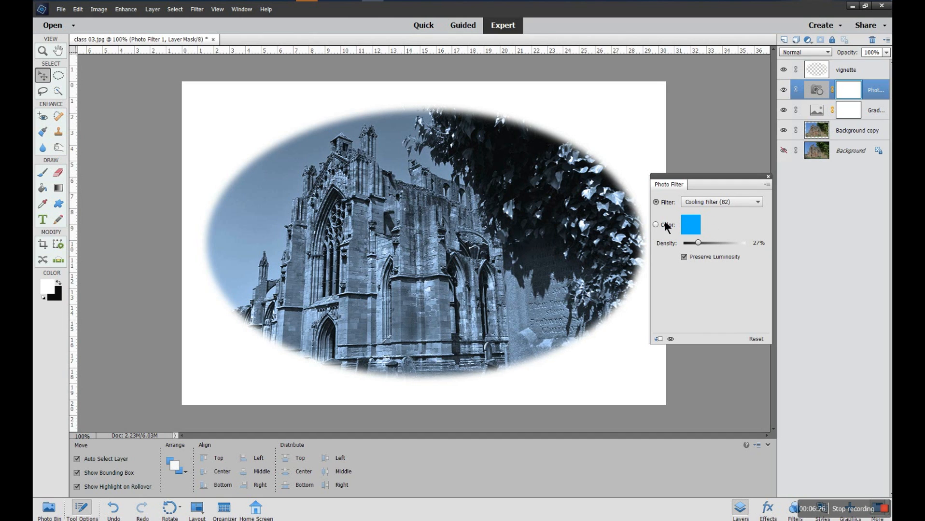
Step: Apply the Sepia preset to the photo filter layer and raise its density to 67%
left_click(757, 203)
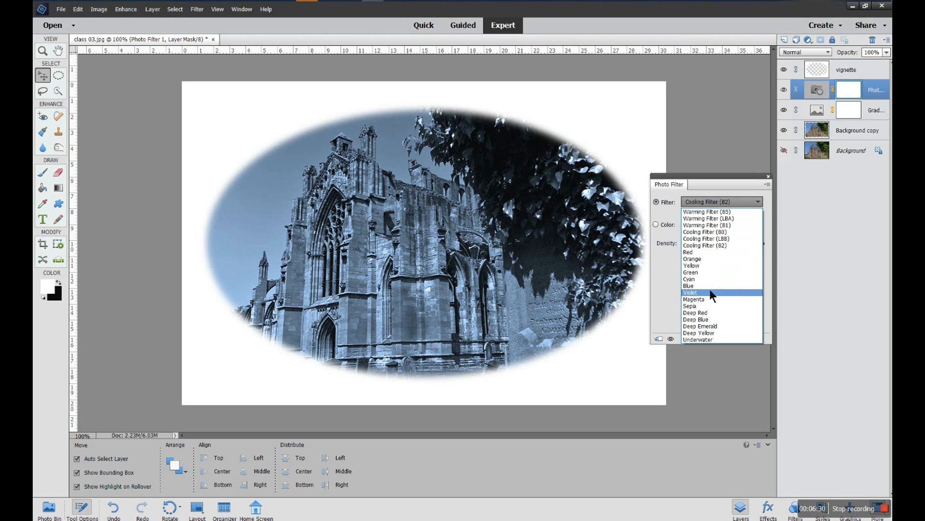
left_click(708, 307)
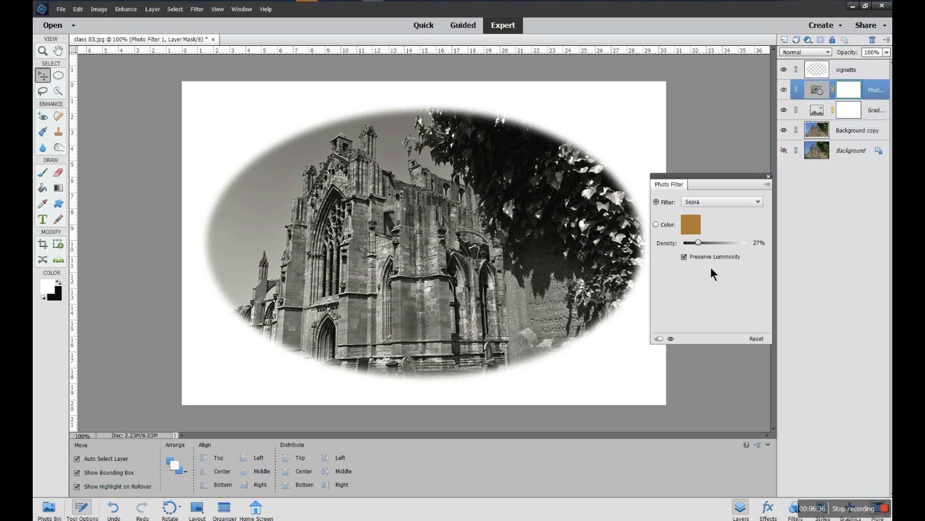
left_click_drag(697, 242, 724, 243)
Step: Hide the photo filter and gradient map layers in turn to compare the photo without them, and show both again
left_click(783, 91)
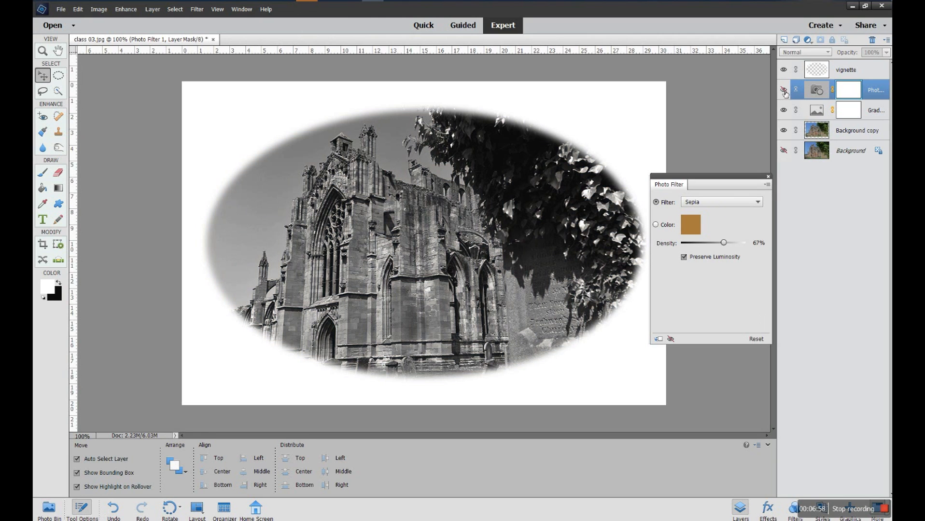
left_click_drag(725, 173, 763, 180)
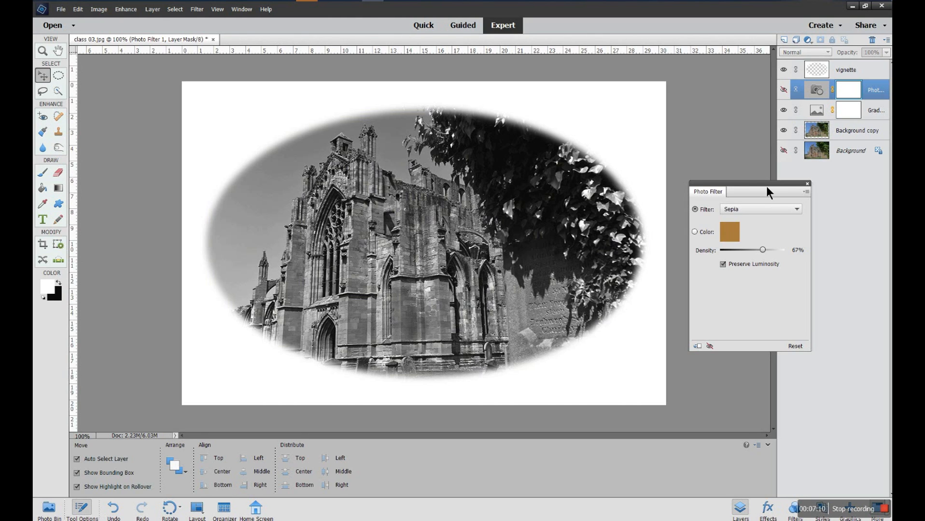
left_click(789, 112)
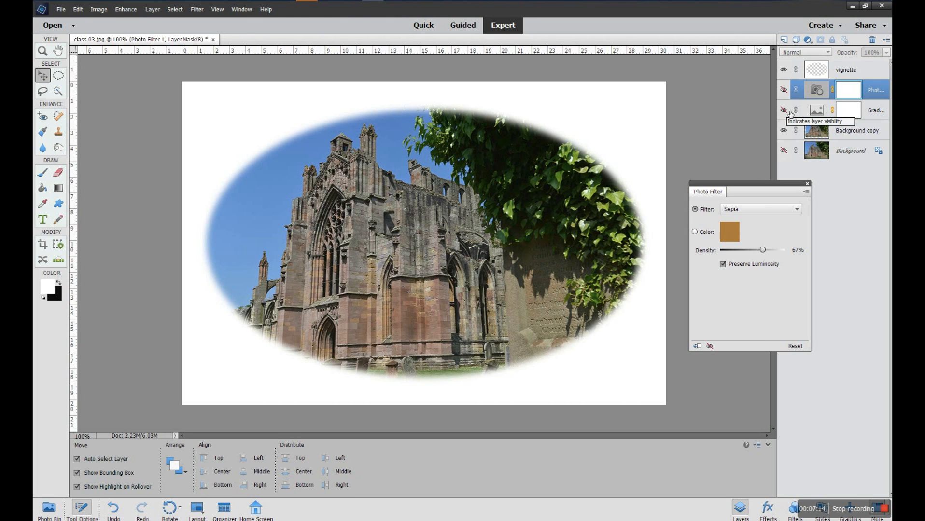
left_click(789, 112)
left_click(784, 90)
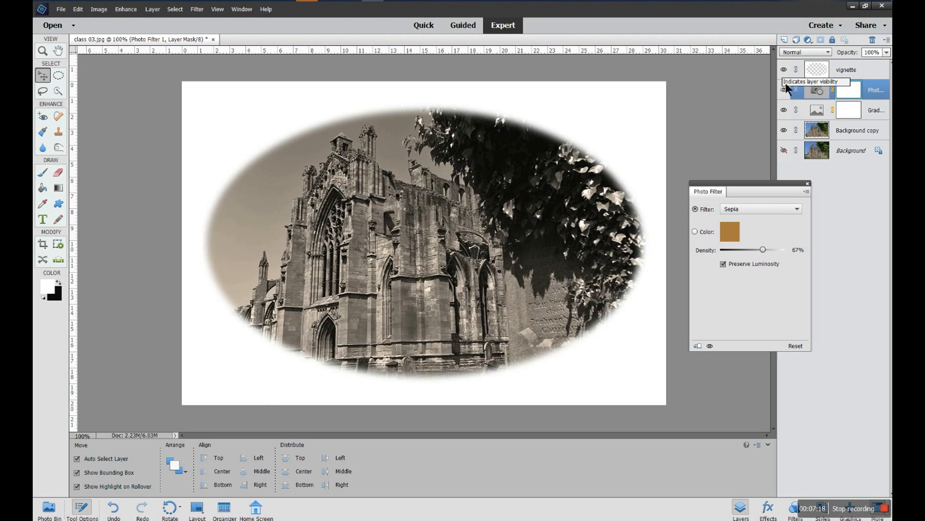
Step: Toggle the photo filter layer's visibility off and on, followed by the gradient map layer's, to compare each one's effect
left_click(785, 93)
left_click(785, 92)
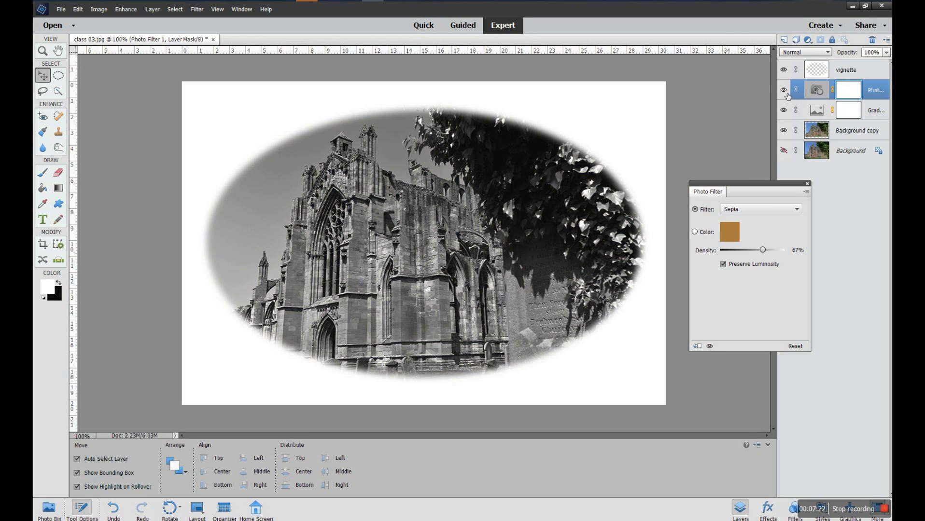
left_click(786, 94)
left_click(787, 95)
left_click(785, 111)
left_click(784, 111)
left_click(785, 111)
left_click(786, 112)
Step: View the colour version with both adjustment layers hidden, and restore their visibility starting with the photo filter
left_click(785, 90)
left_click(785, 112)
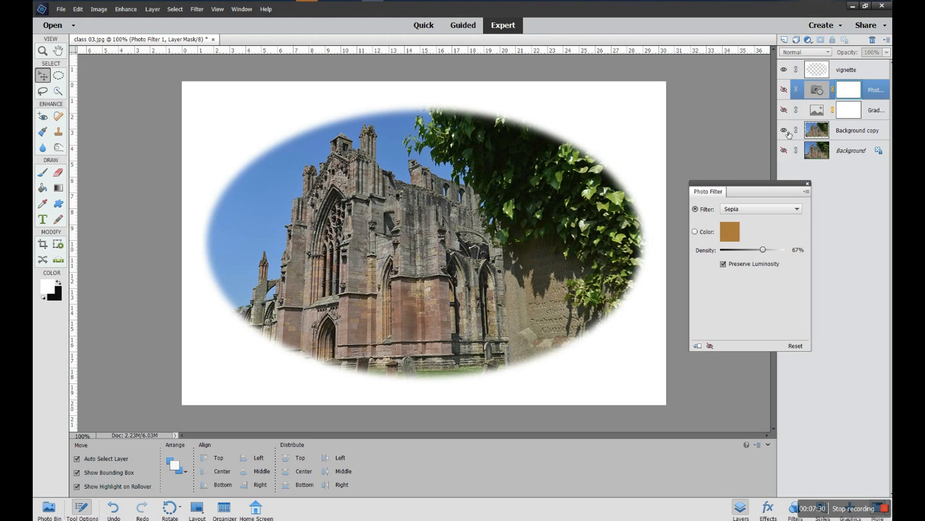
left_click(784, 92)
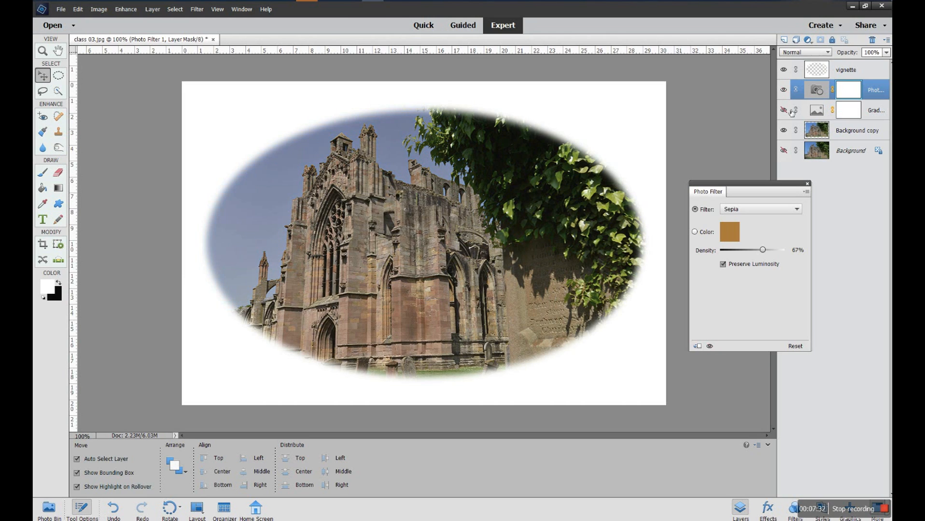
left_click(784, 111)
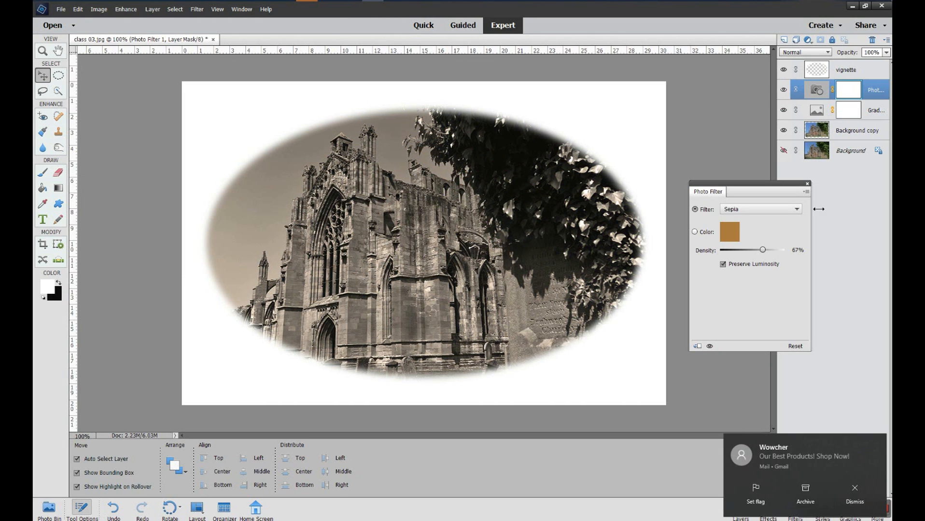
Step: Dismiss the mail notifications and move the floating Photo Filter settings further away from the layer list
left_click(877, 442)
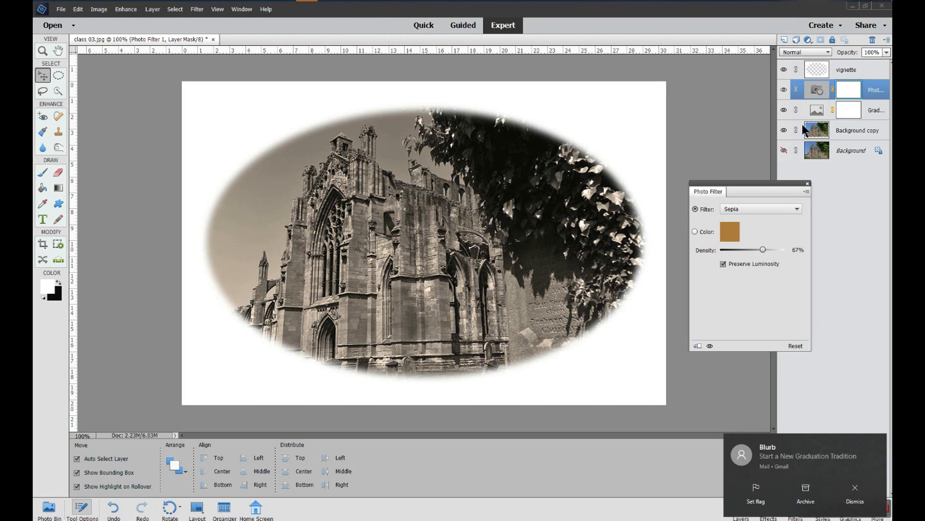
left_click(854, 488)
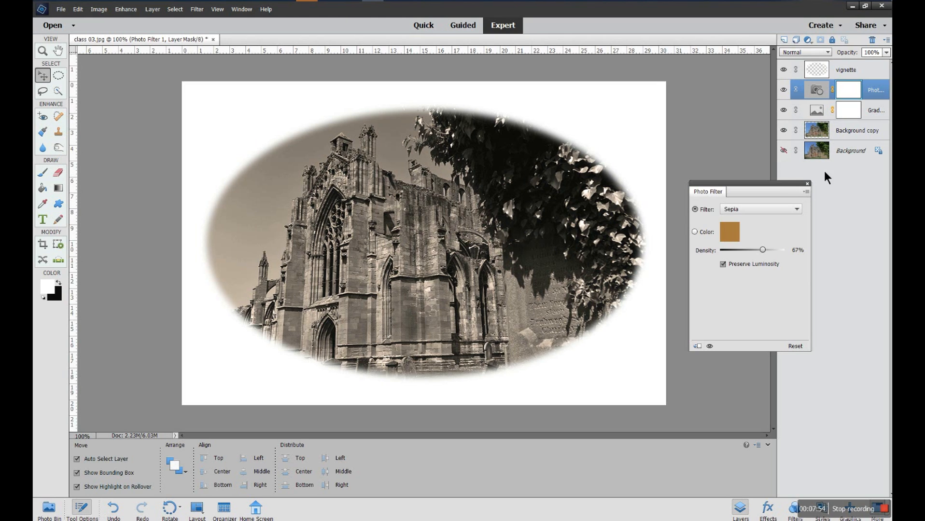
left_click_drag(785, 184, 799, 204)
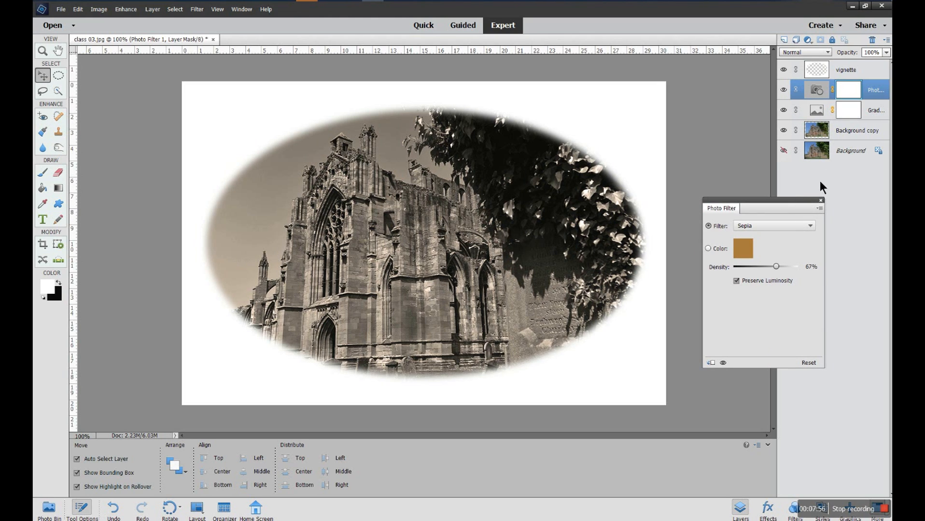